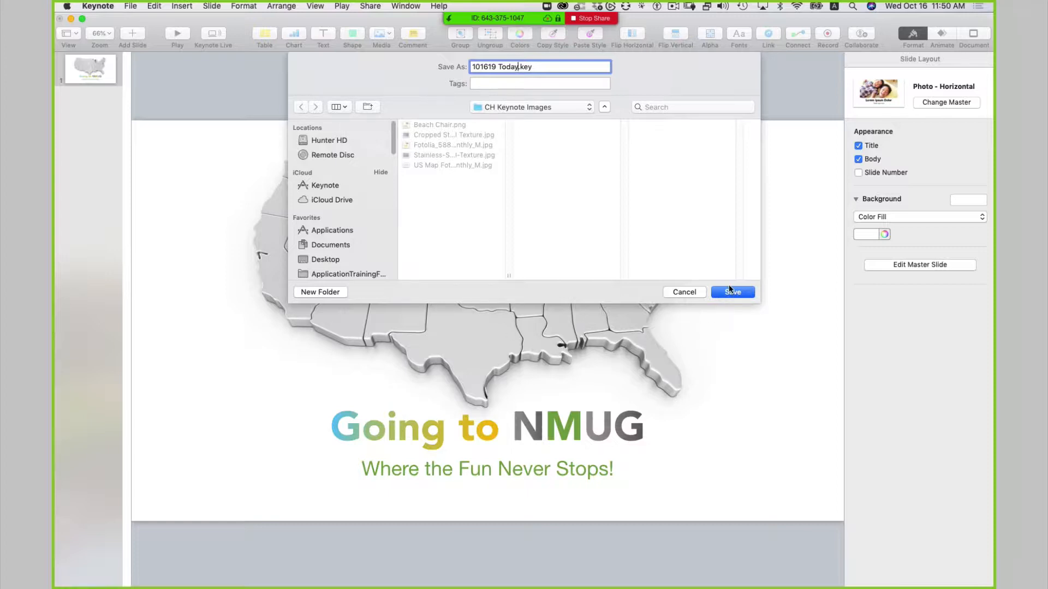
Save the presentation as "101619 Today.key" in the CH Keynote Images folder.
left_click(731, 292)
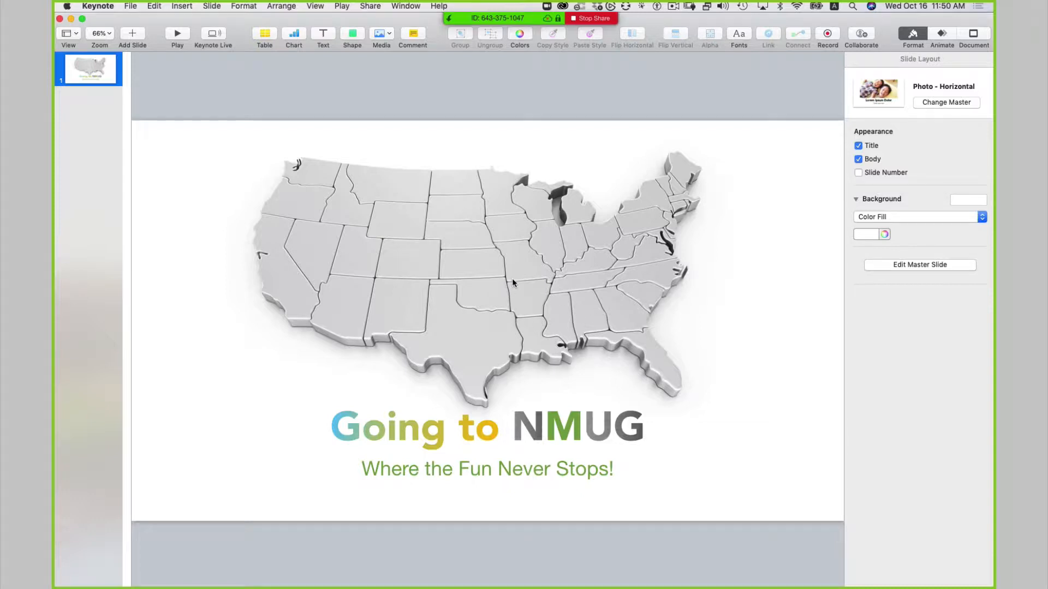
Find the plain snowflake shape by searching for "snow", insert it, and place it at reduced size over southeastern Michigan.
key("super+shift+period")
key("super+shift+period")
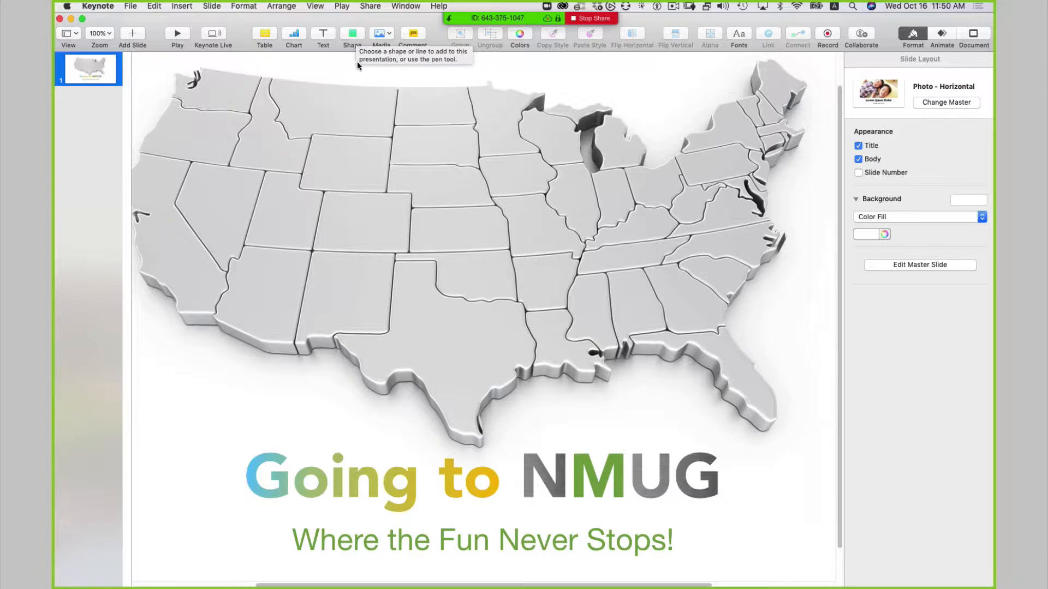
left_click(356, 31)
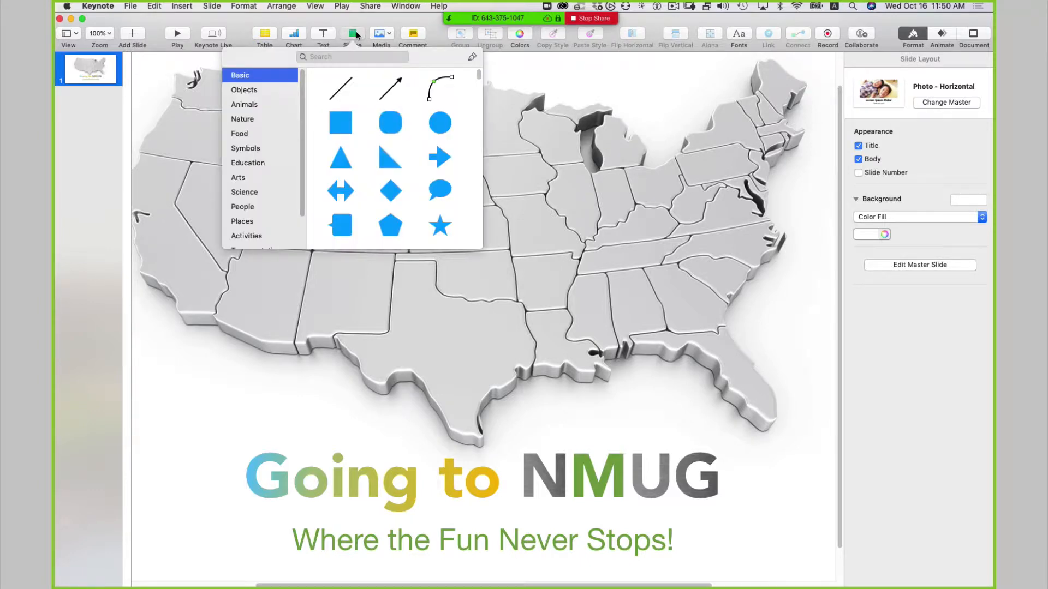
left_click(365, 56)
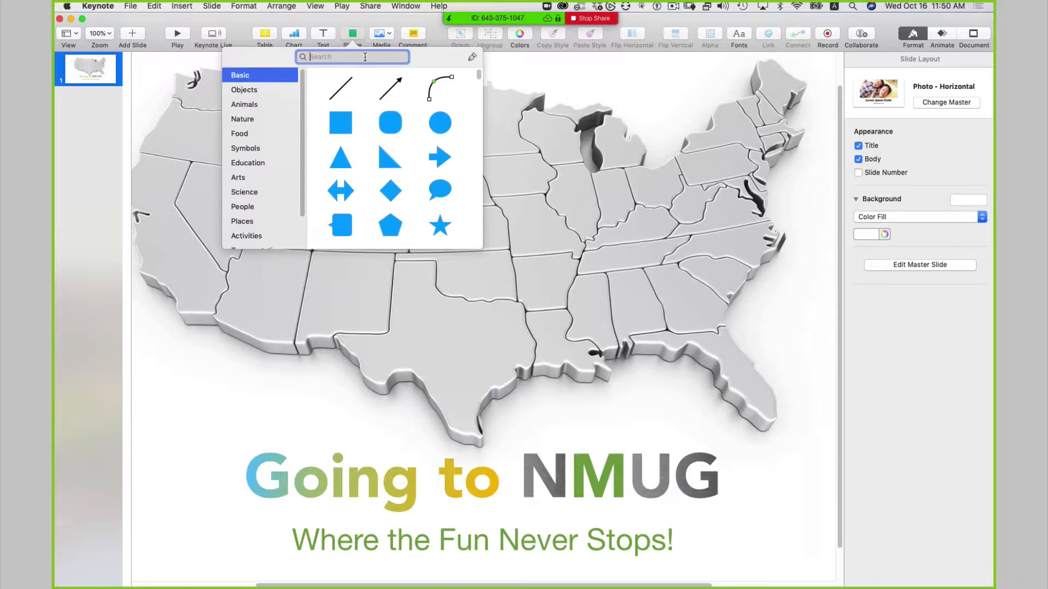
type("sn")
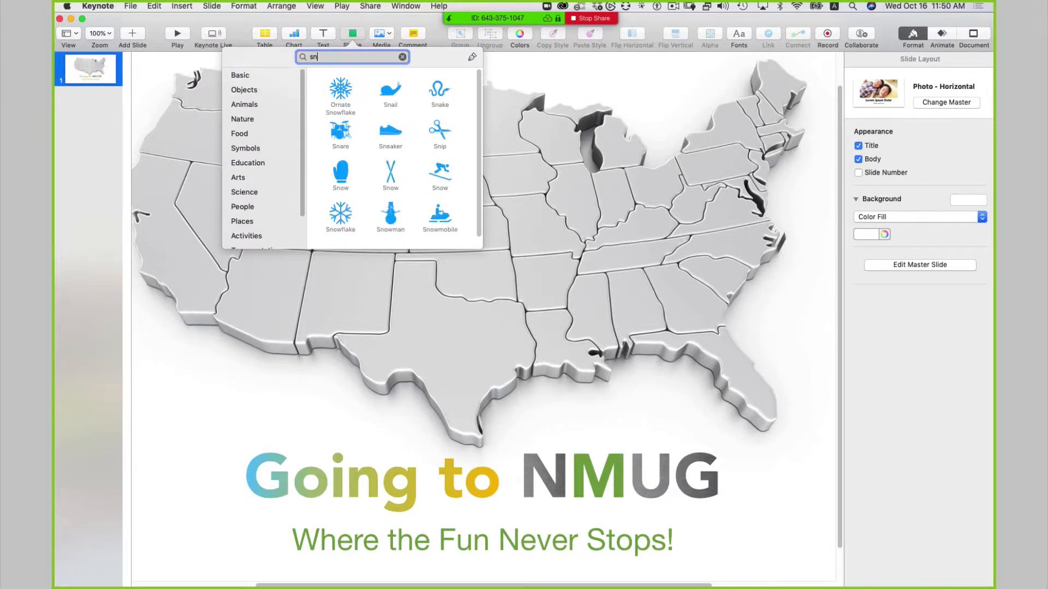
type("ow")
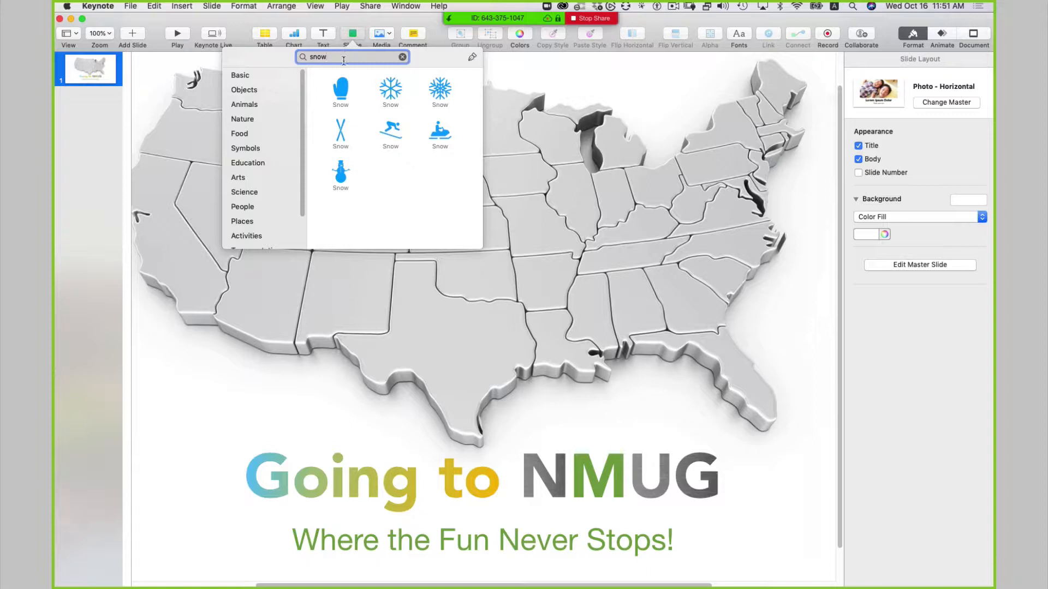
left_click(389, 89)
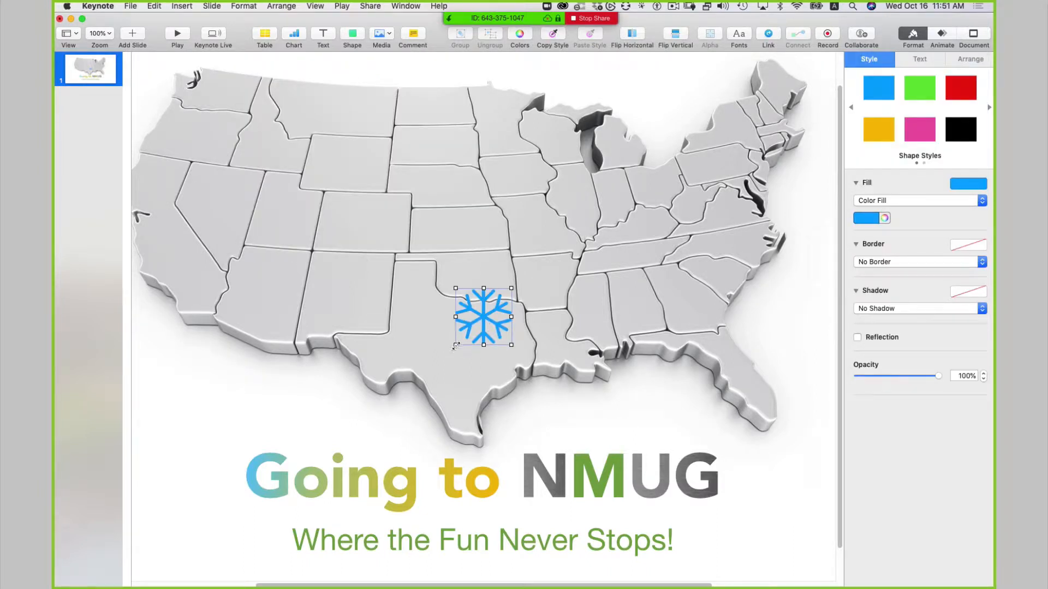
left_click_drag(455, 346, 638, 161)
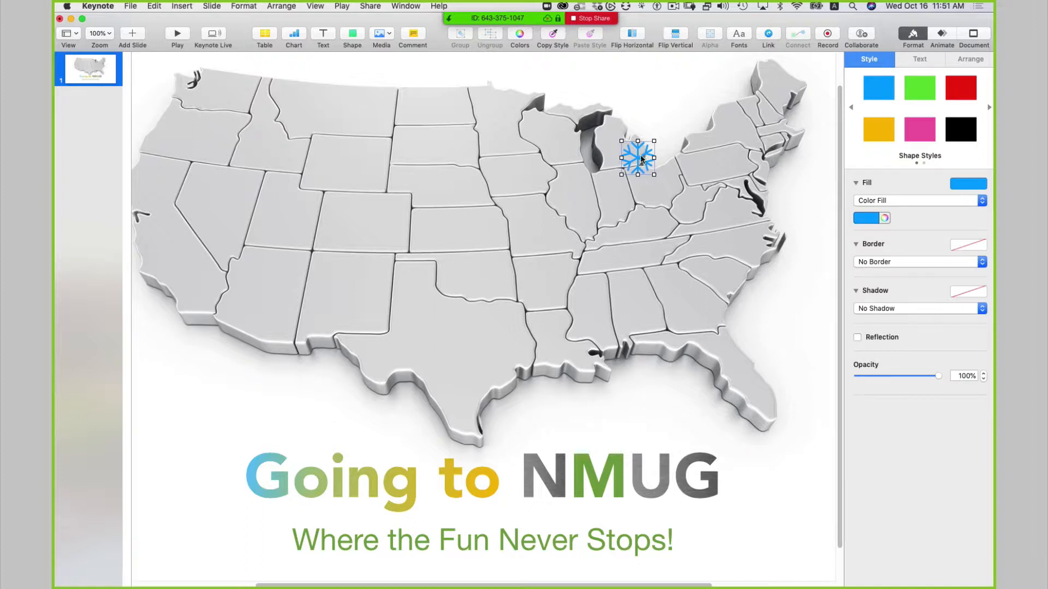
left_click_drag(636, 159, 635, 155)
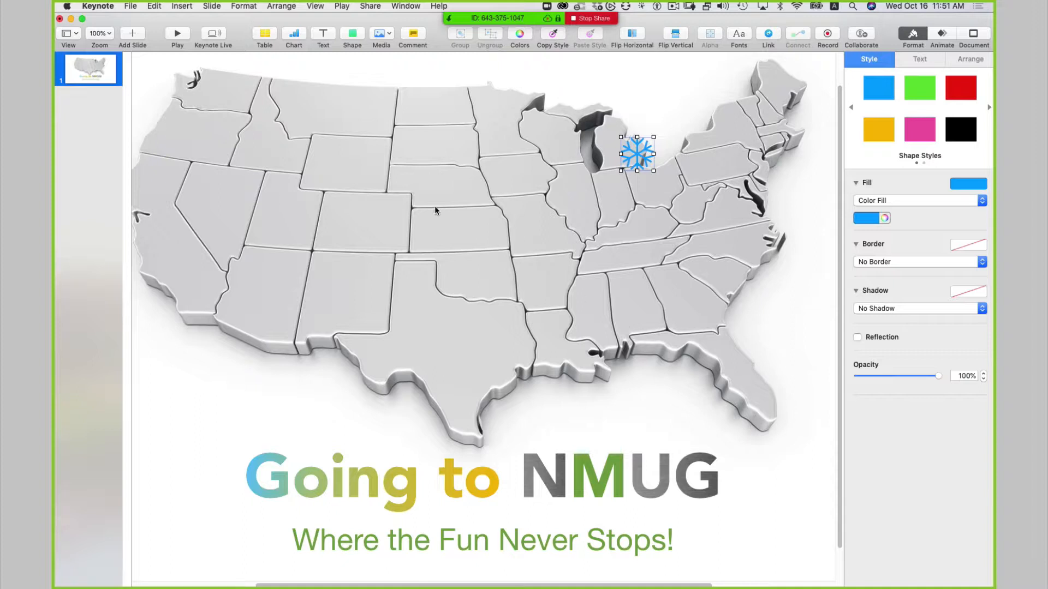
Draw an open Pen tool line from the snowflake to southern Florida and bow its midpoint outward toward the Atlantic coast.
left_click(354, 35)
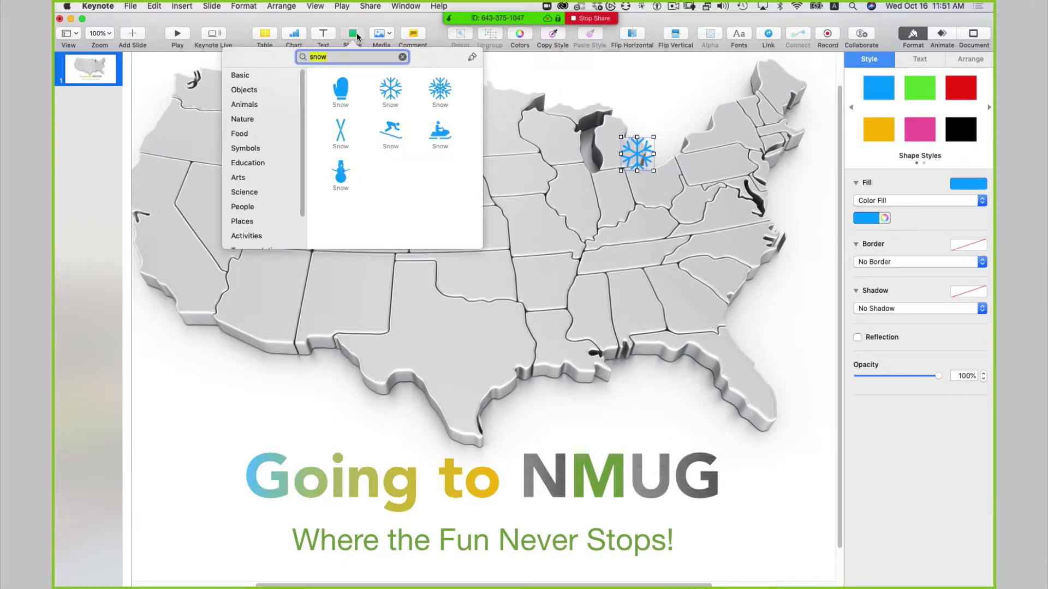
left_click(404, 57)
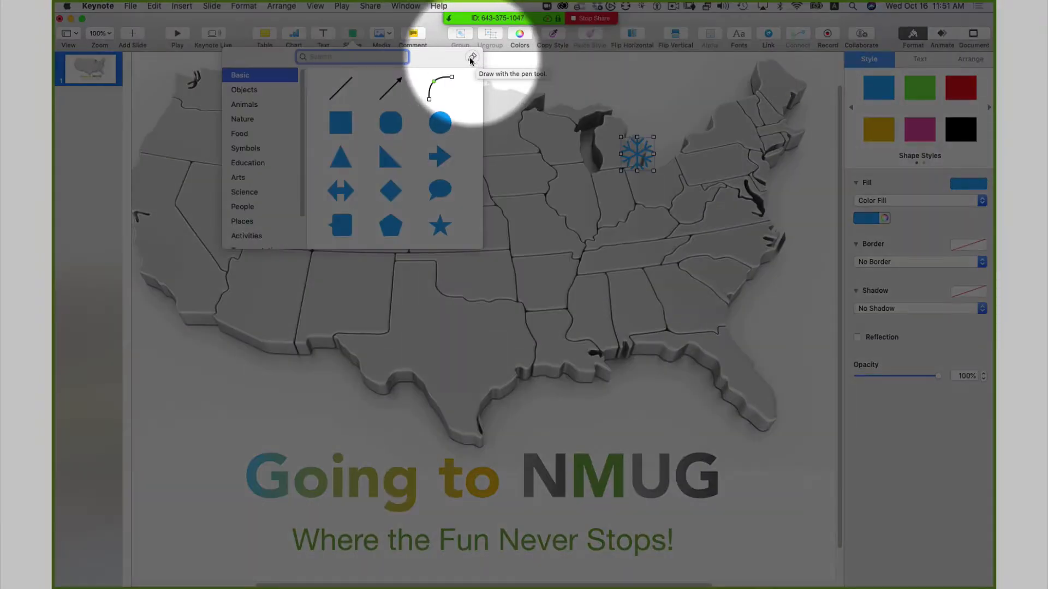
left_click(472, 58)
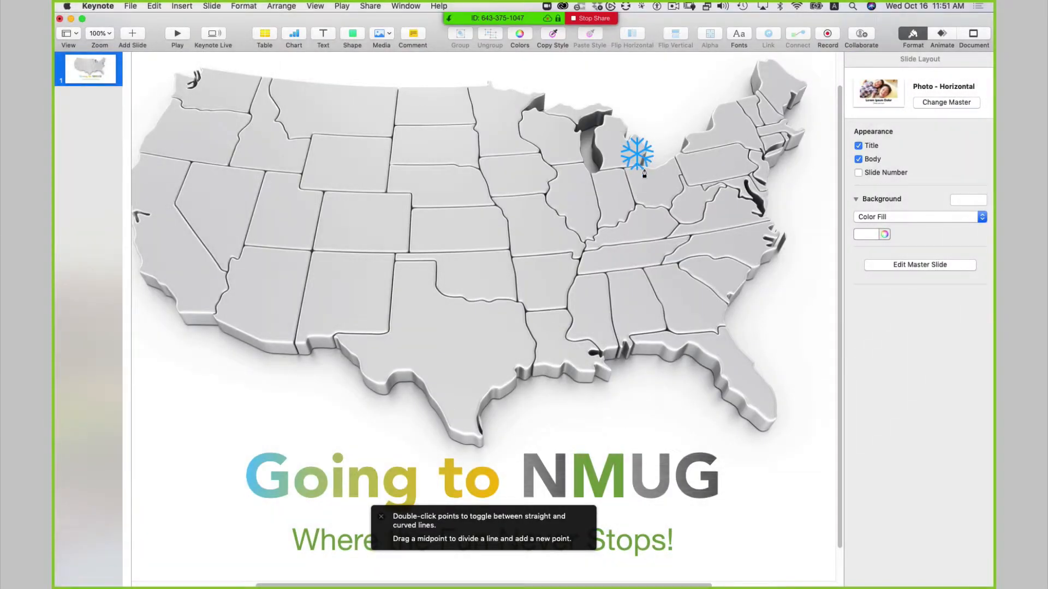
left_click(644, 172)
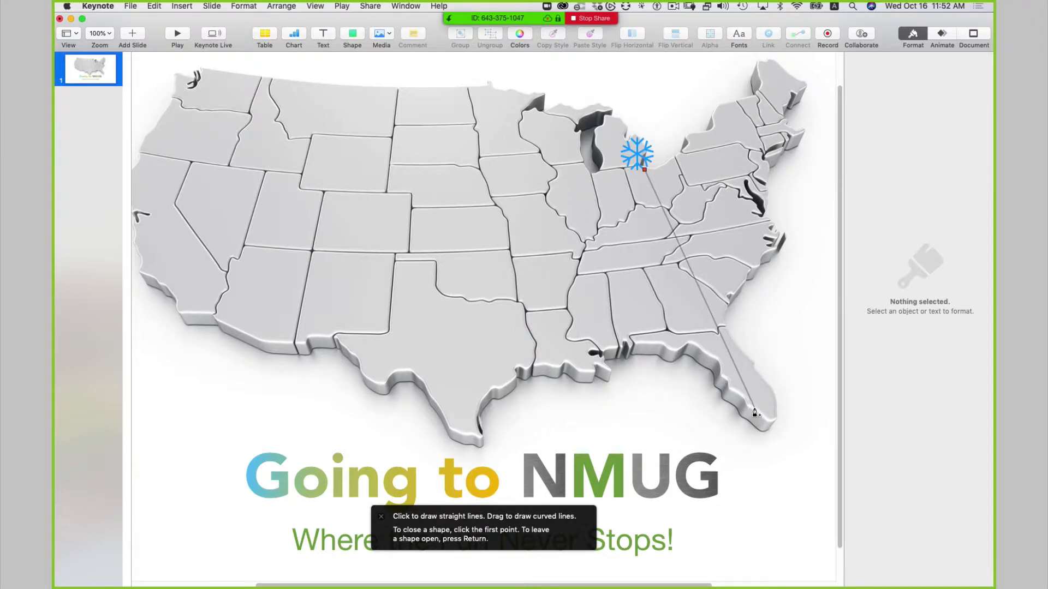
left_click(754, 409)
key("Return")
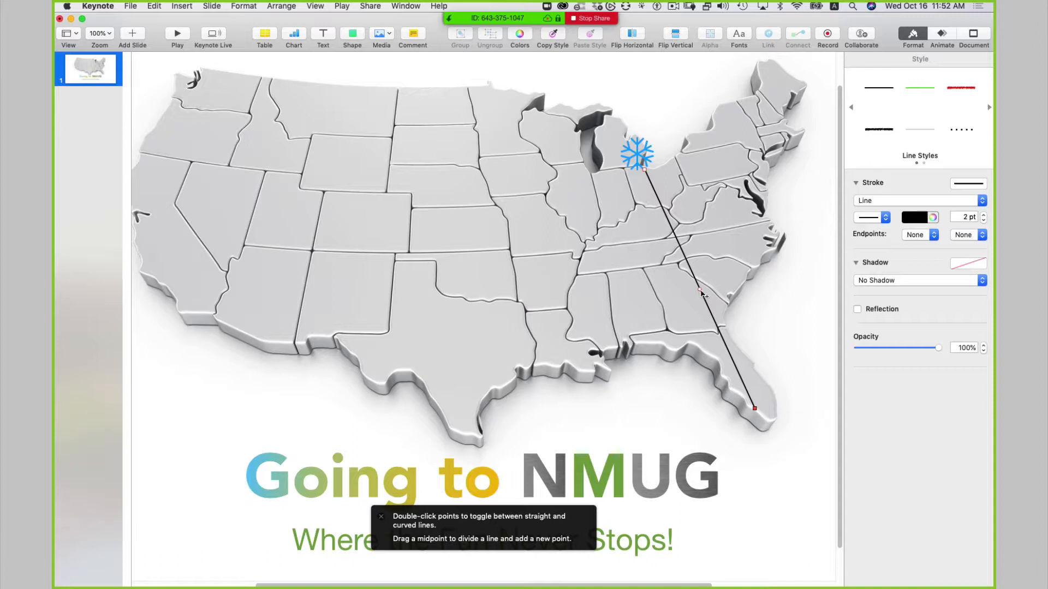
left_click_drag(700, 292, 721, 266)
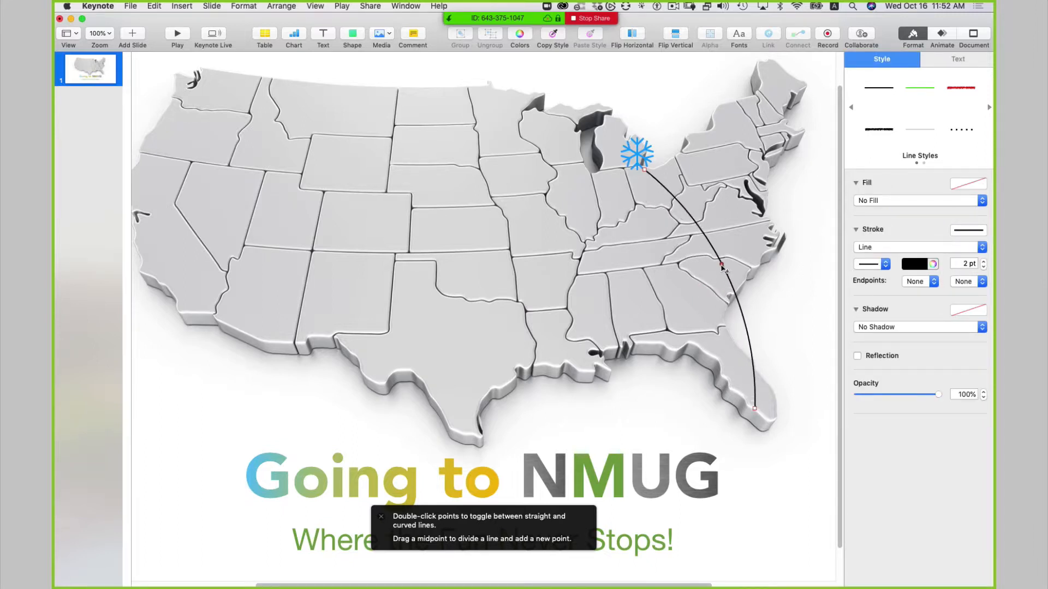
Give the curved line a dashed 9 pt stroke with a solid triangular arrowhead at its Florida end.
left_click(872, 265)
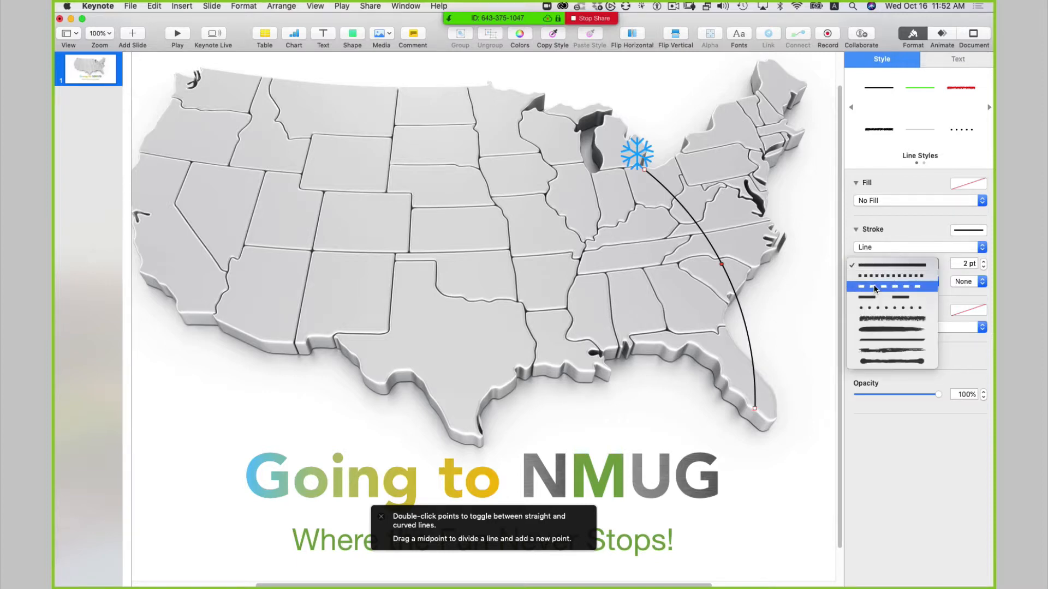
left_click(874, 287)
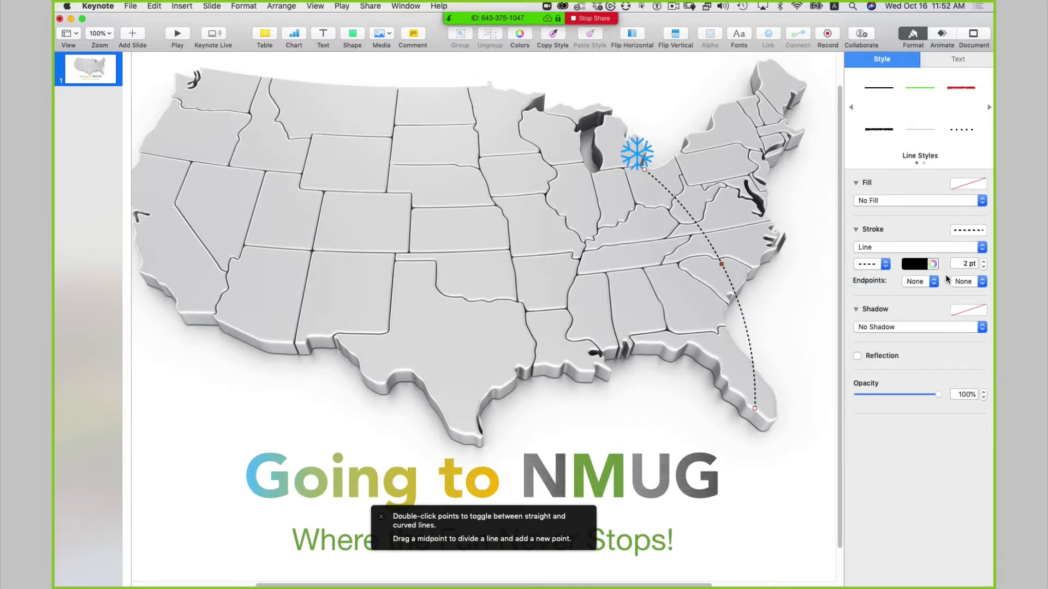
left_click(983, 261)
left_click(982, 261)
left_click(983, 261)
left_click(983, 260)
left_click(983, 261)
left_click(982, 261)
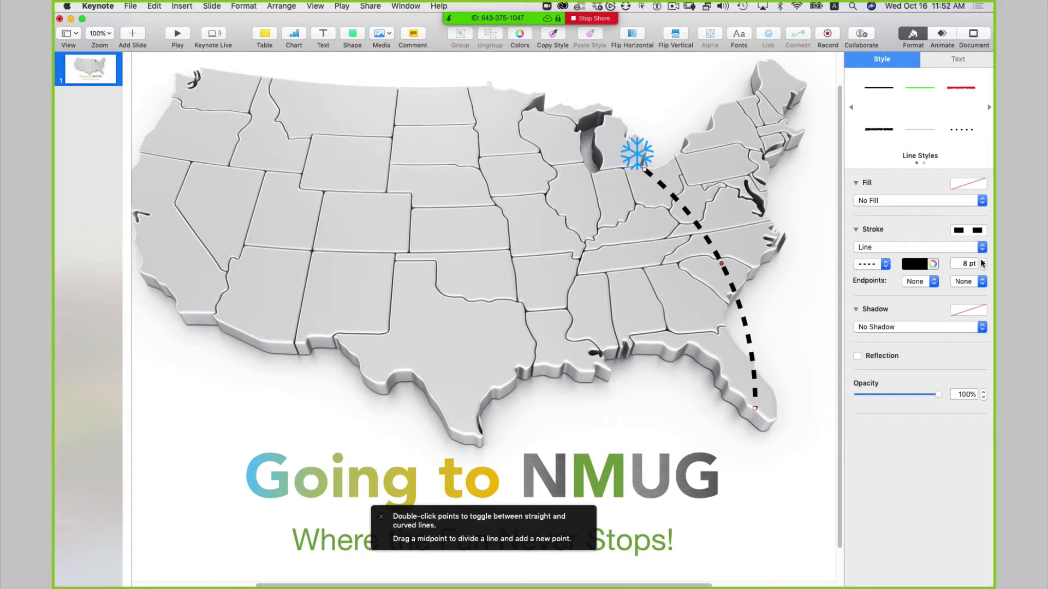
left_click(983, 261)
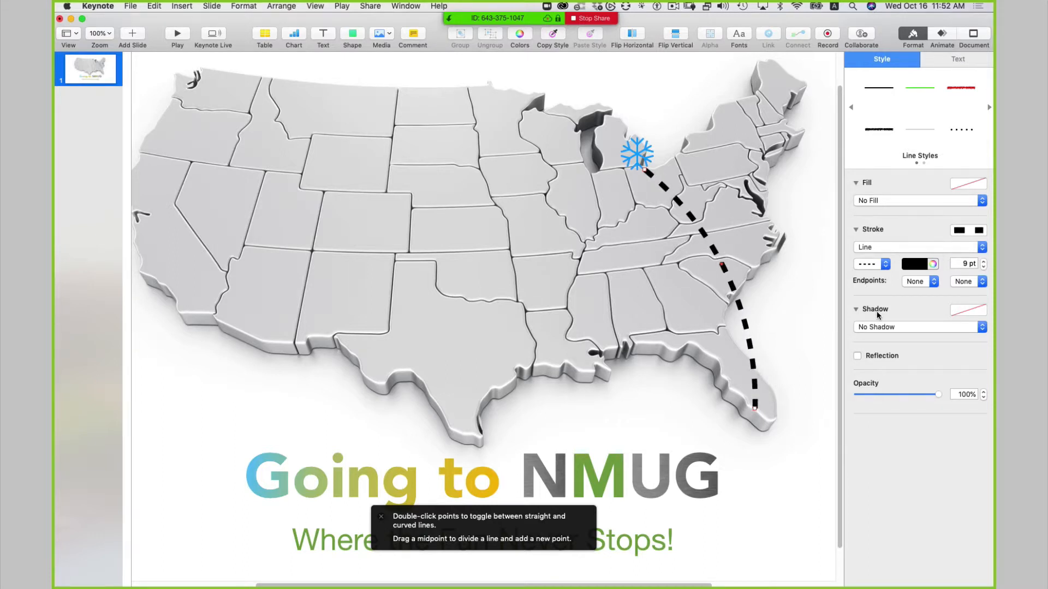
left_click(967, 282)
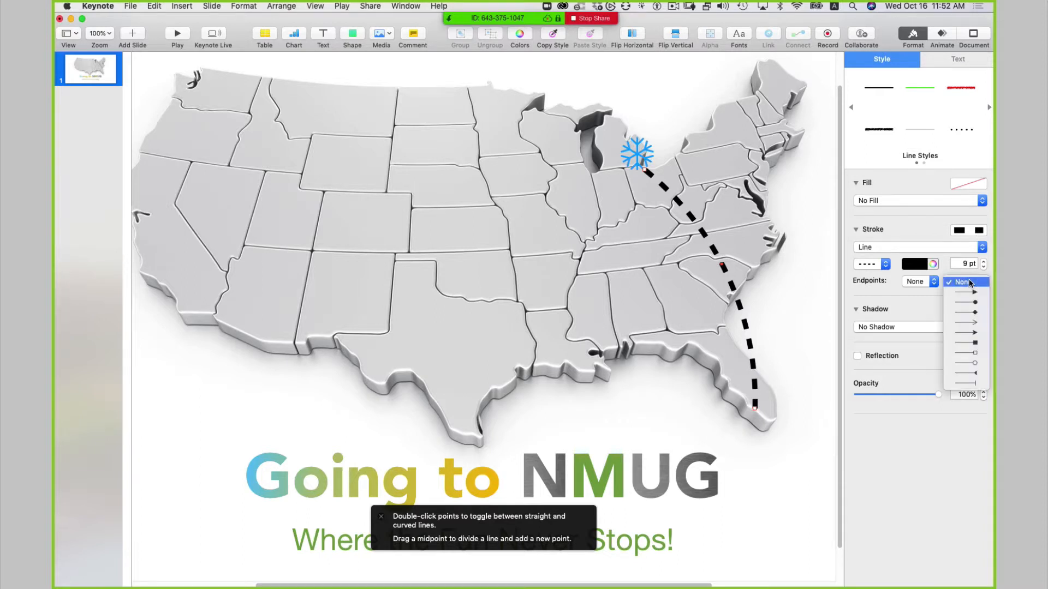
left_click(965, 293)
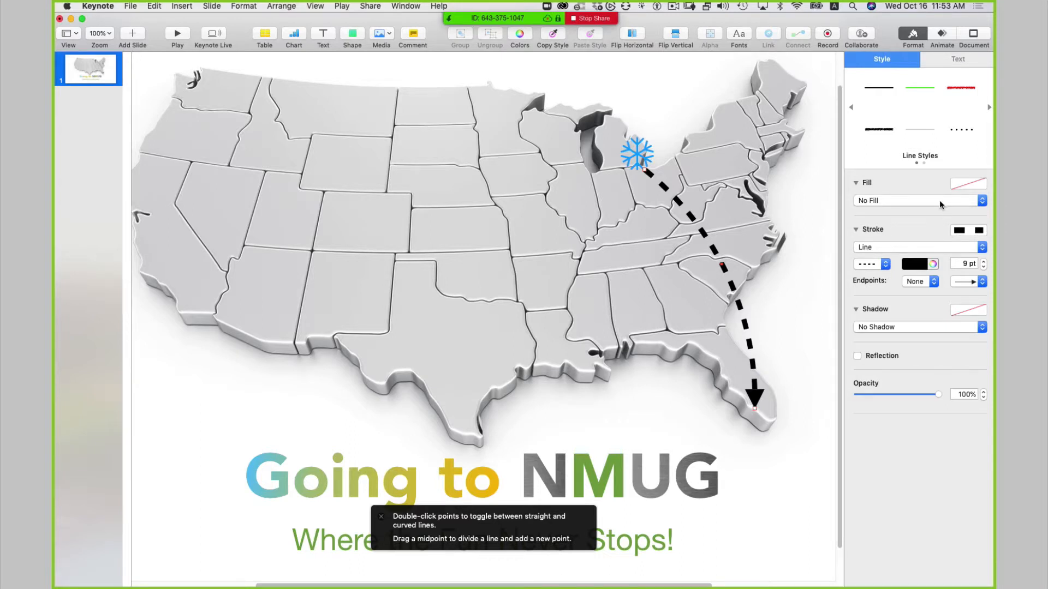
left_click(966, 184)
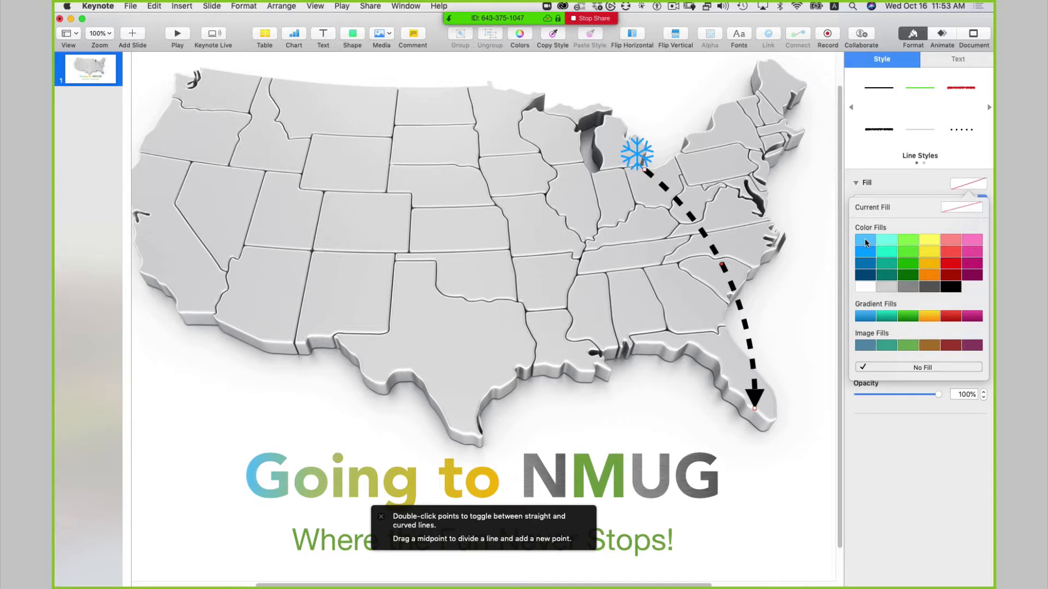
left_click(861, 254)
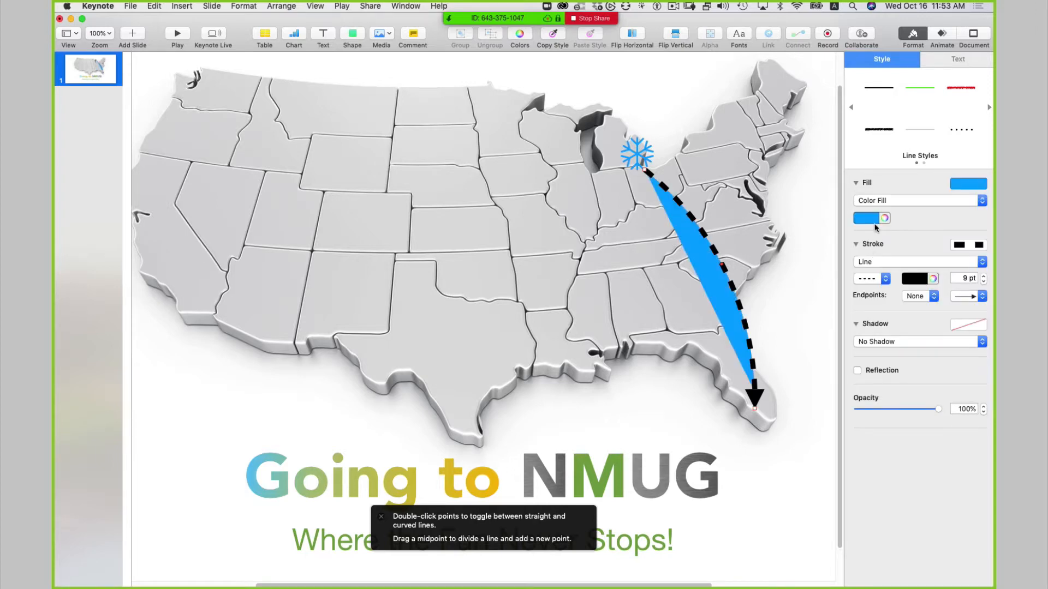
left_click(886, 202)
left_click(887, 190)
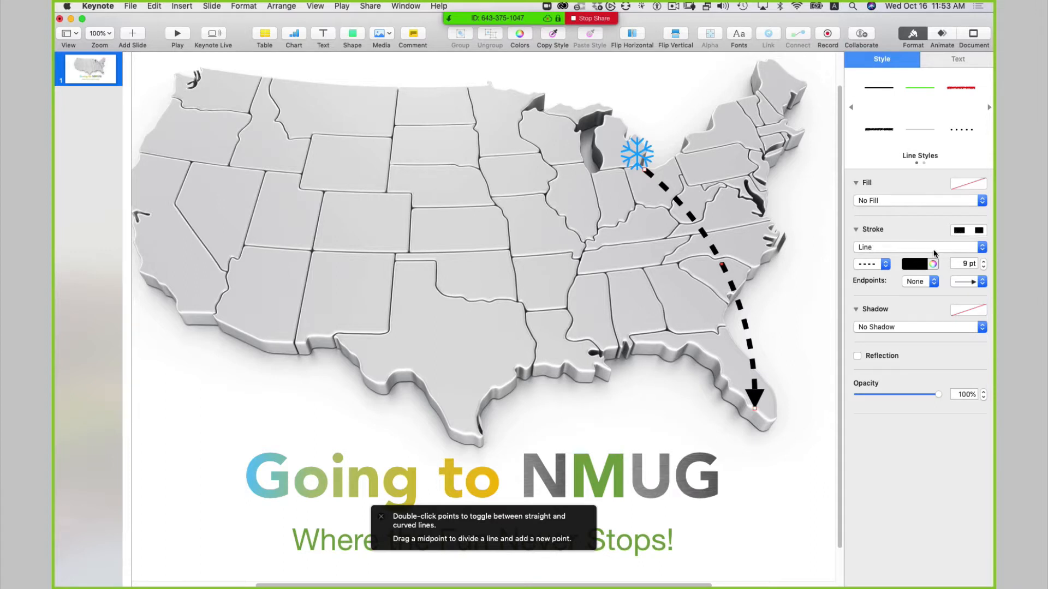
Recolor the dashed arrow's stroke to the bright blue that matches the snowflake, and deselect it.
left_click(917, 264)
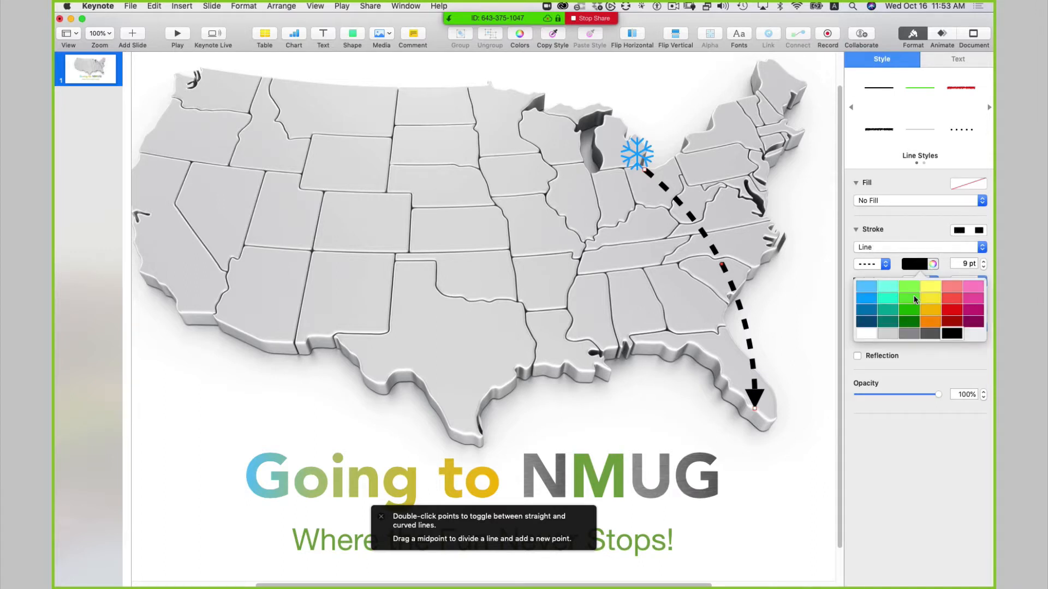
left_click(867, 300)
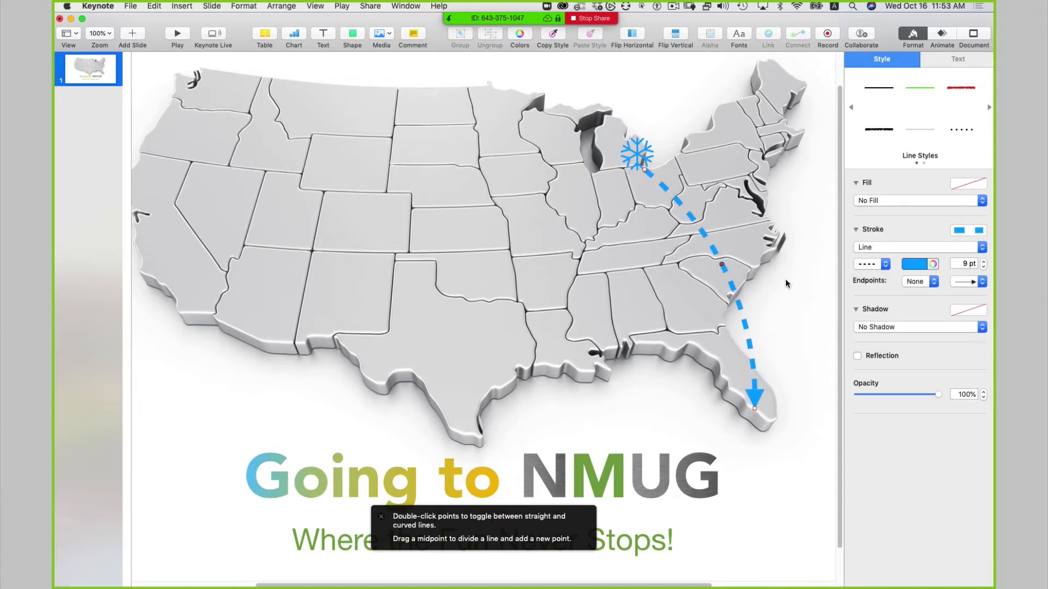
left_click(791, 311)
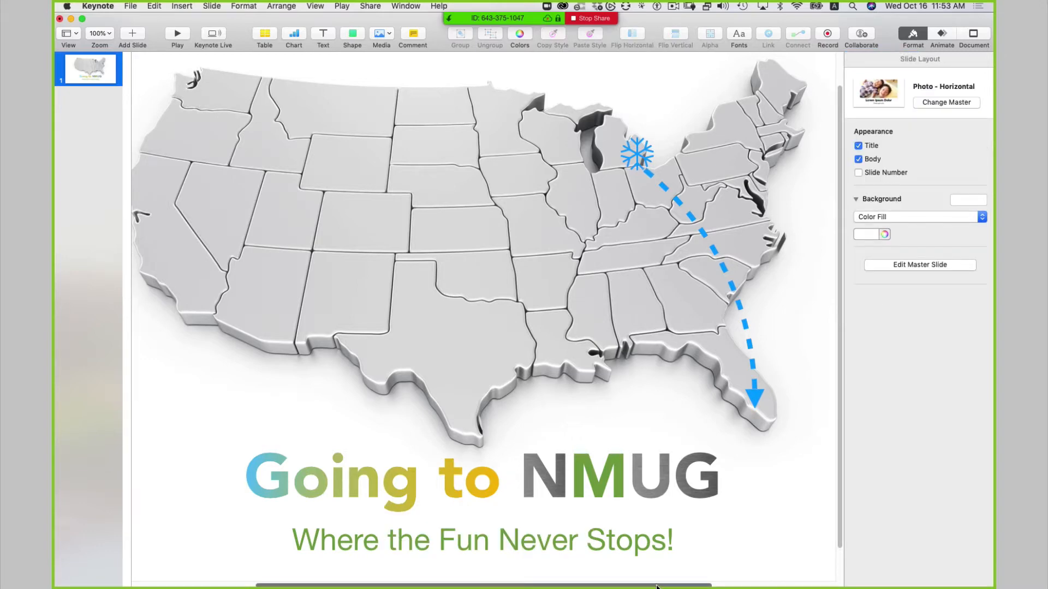
Search the shapes for "loc", insert the Location Pin, and place it in the blank area off the East Coast.
scroll(657, 587, "right", 5)
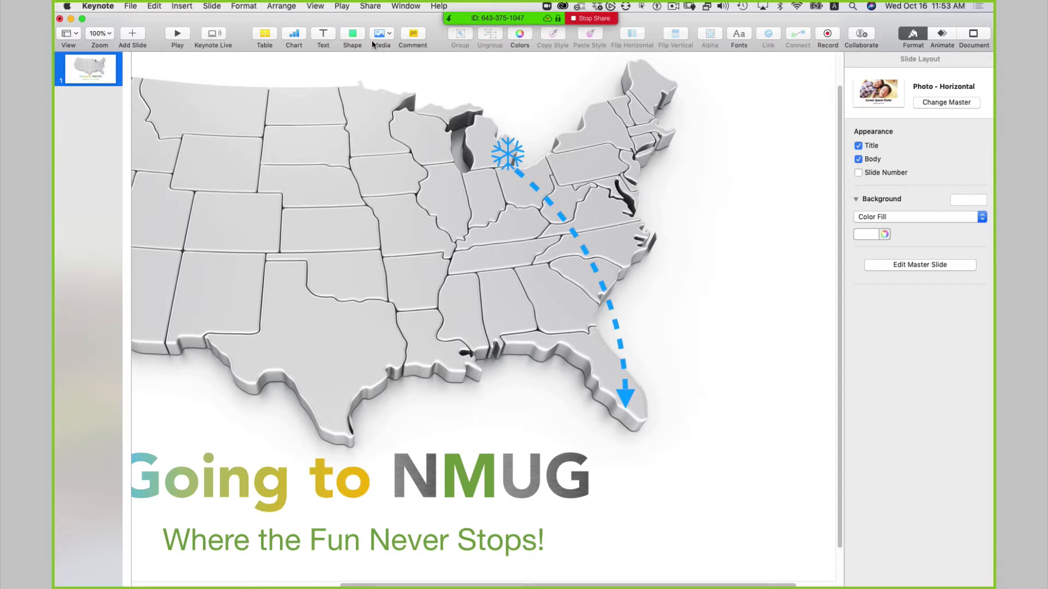
left_click(354, 36)
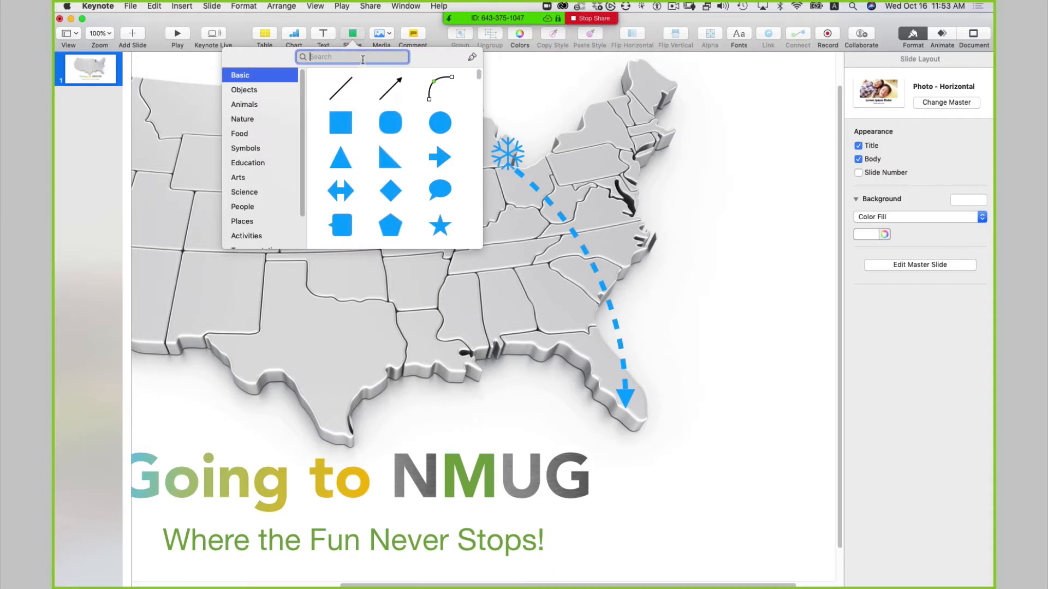
type("loc")
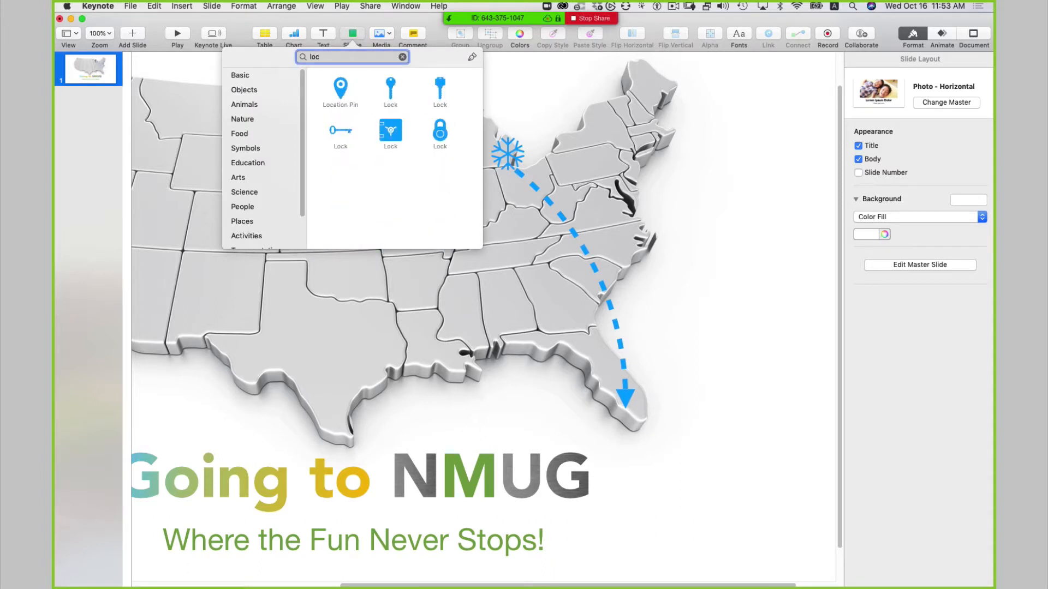
left_click(340, 88)
left_click_drag(473, 322, 694, 261)
Search the shapes for "sun", insert the sun with triangular rays, and place it just above the location pin.
left_click(352, 42)
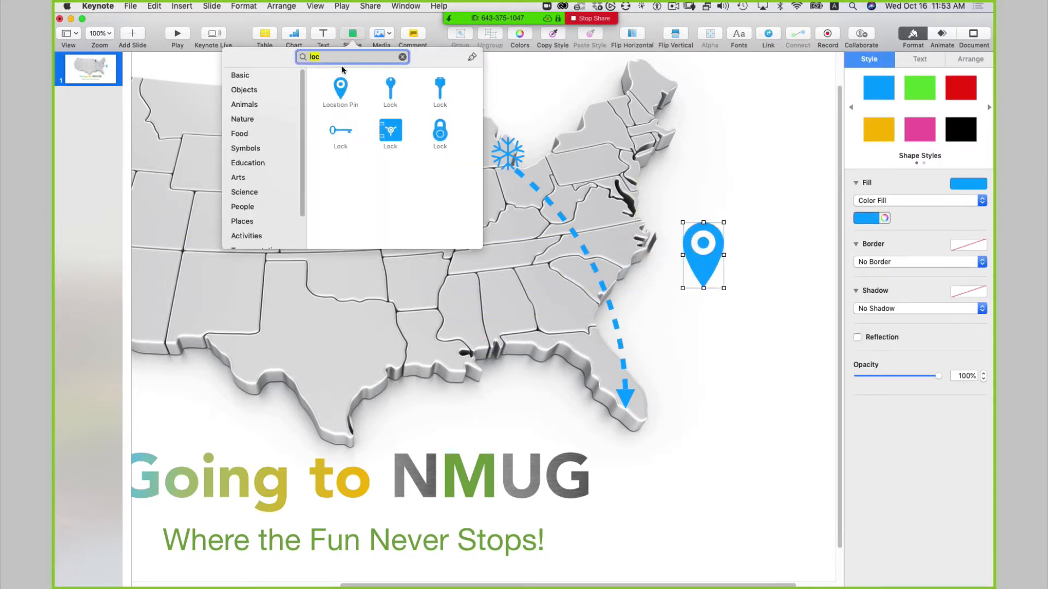
type("sun")
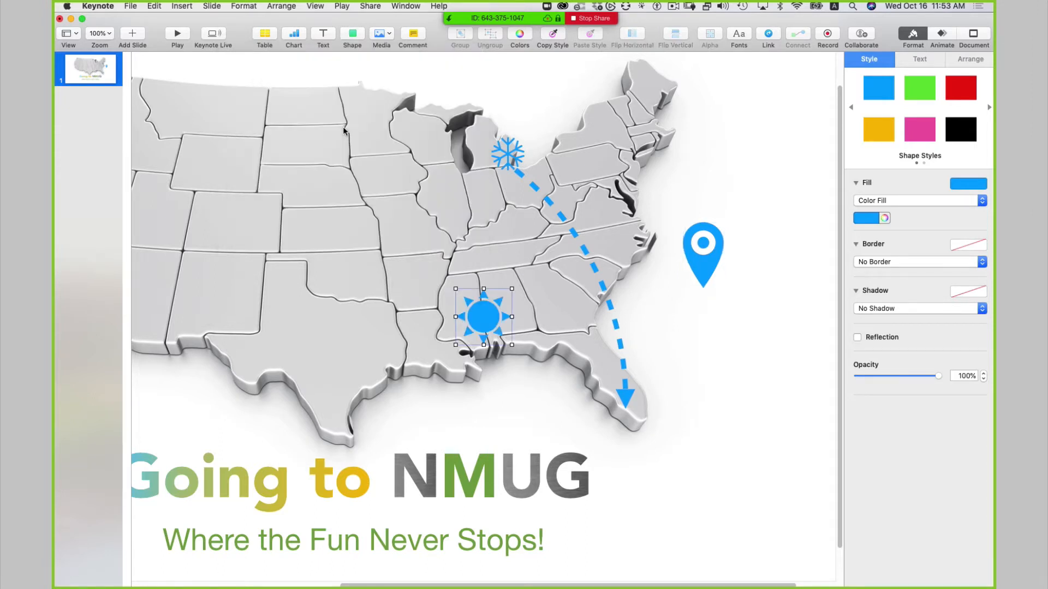
left_click(340, 130)
left_click_drag(488, 314, 752, 193)
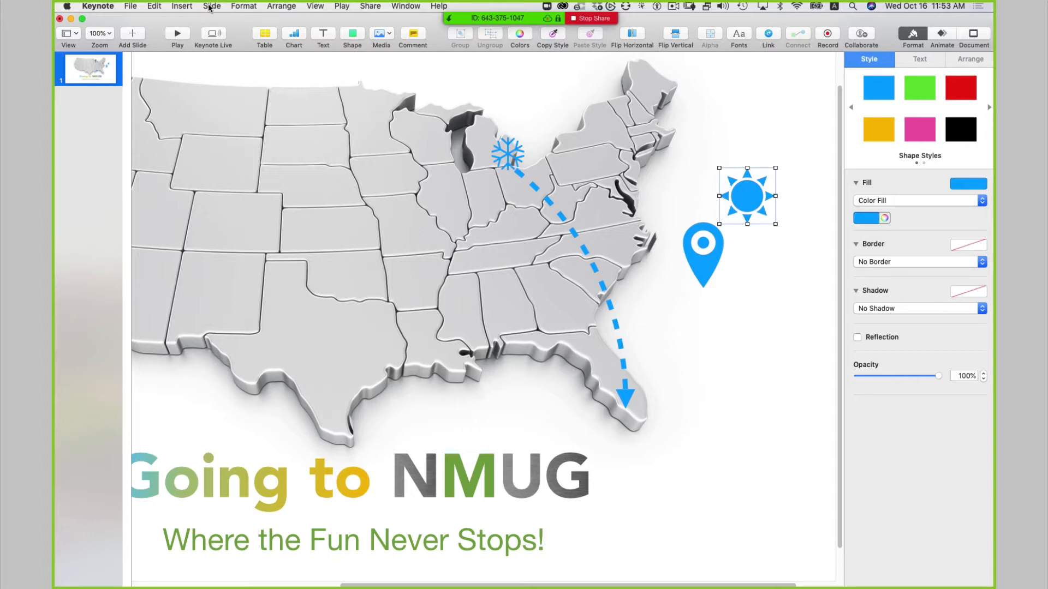
Insert Beach Chair.png and scale it down to a small picture in the blank area just off Florida's east coast.
left_click(183, 7)
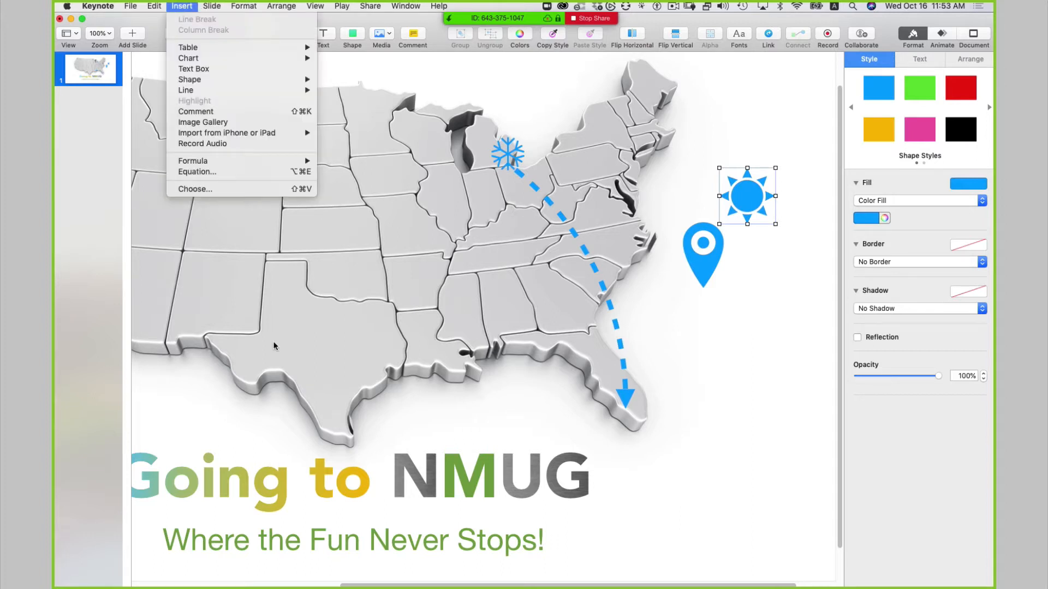
left_click(245, 189)
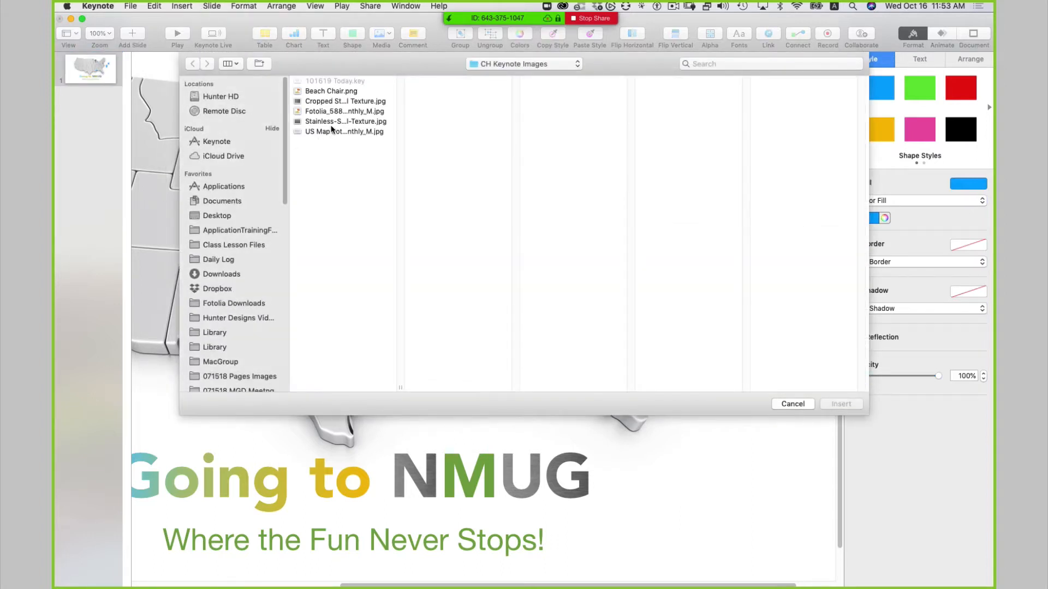
double_click(343, 97)
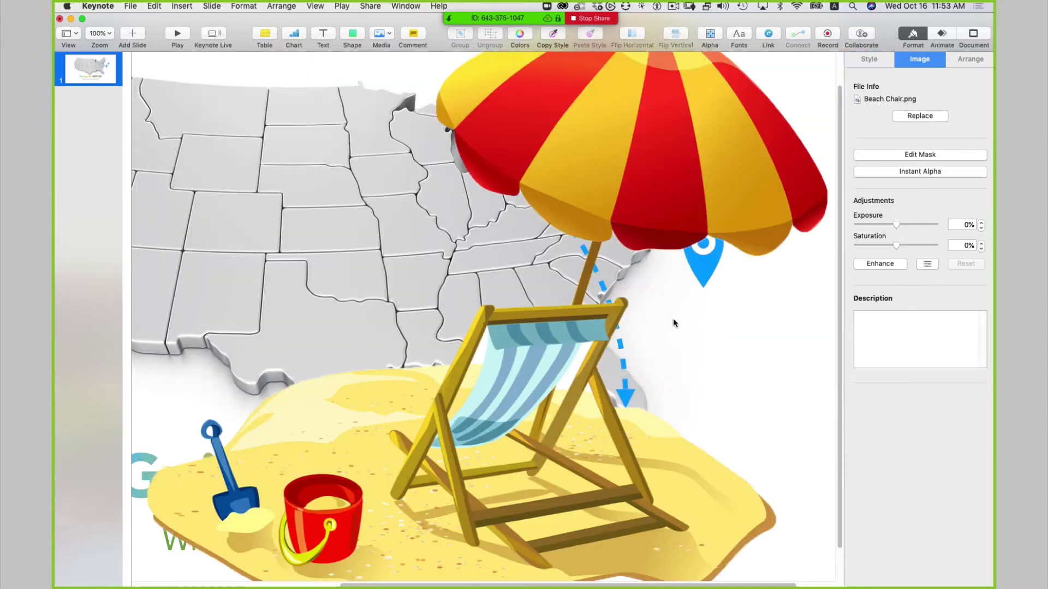
left_click_drag(661, 175, 619, 284)
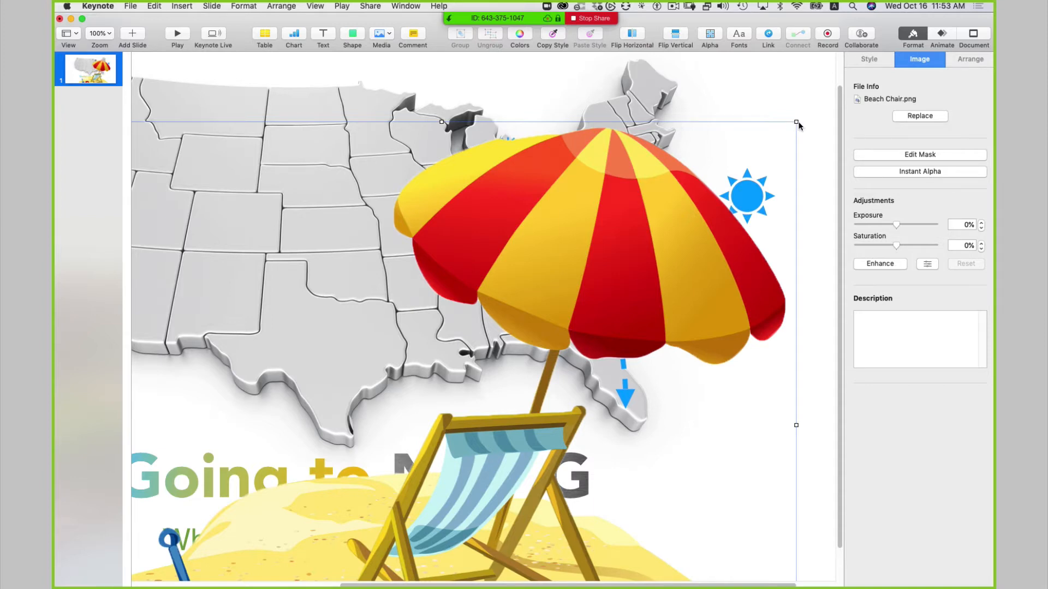
left_click_drag(794, 122, 701, 179)
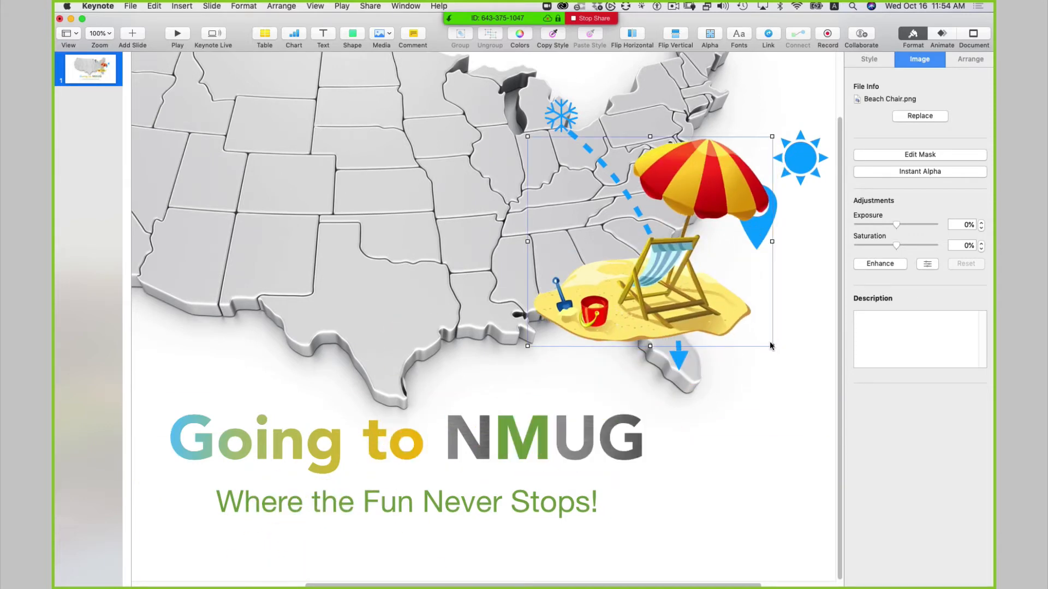
left_click_drag(772, 346, 746, 336)
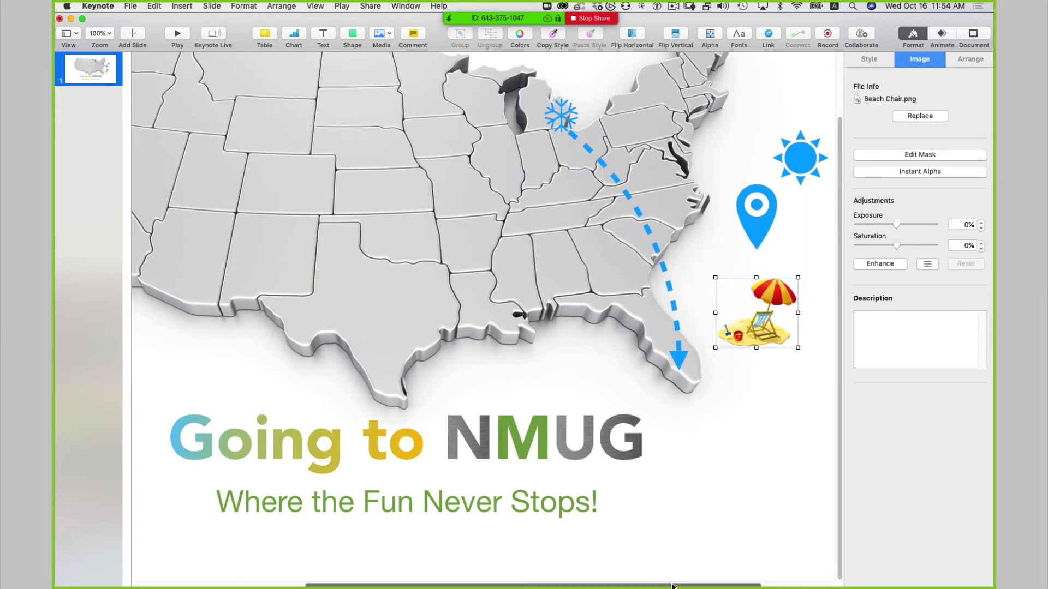
Apply the golden yellow shape style to the sun.
scroll(672, 586, "right", 3)
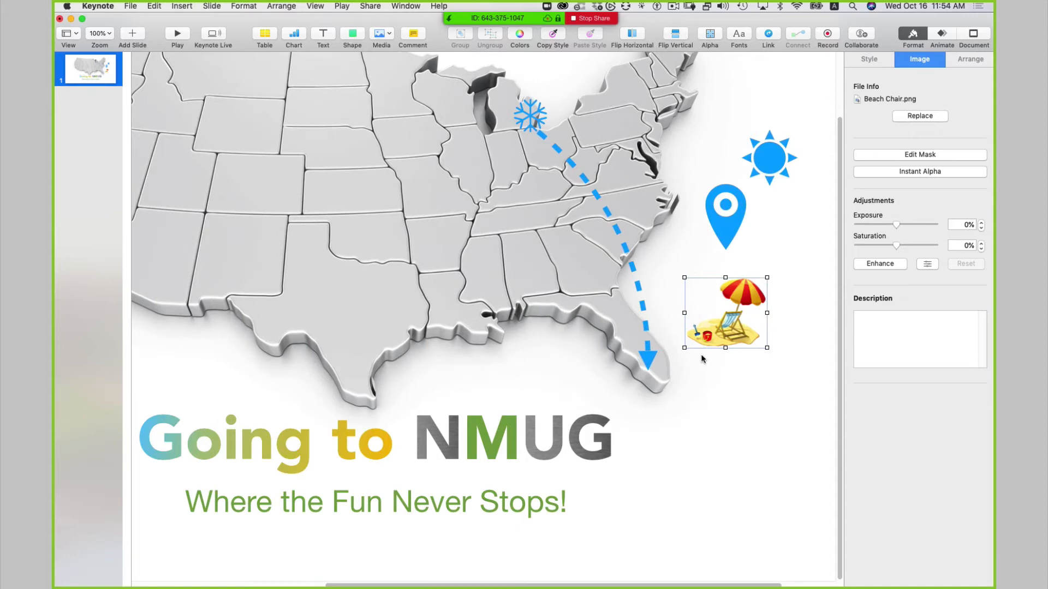
left_click(779, 164)
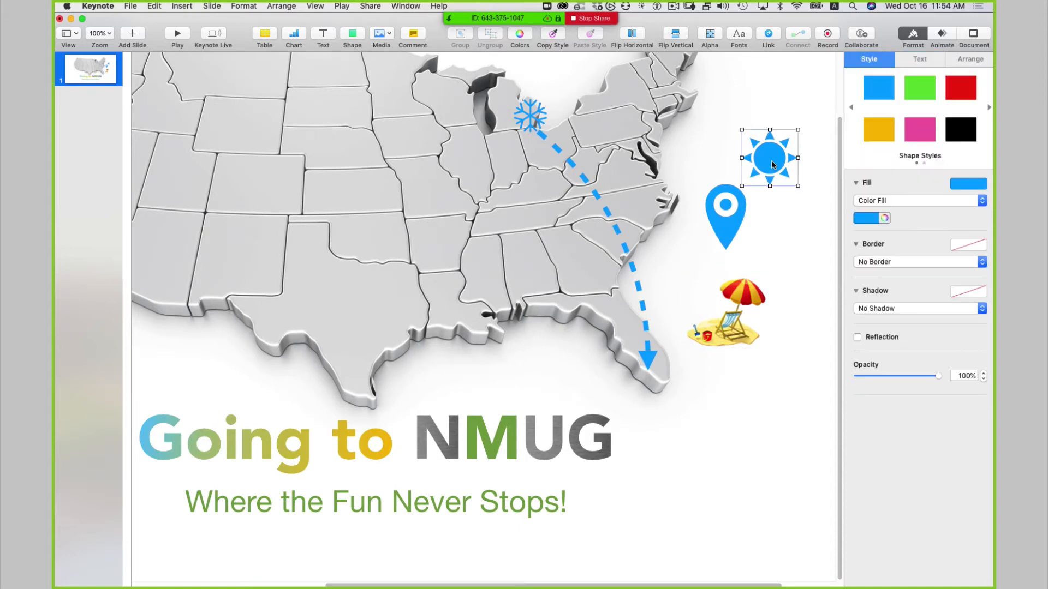
left_click(877, 129)
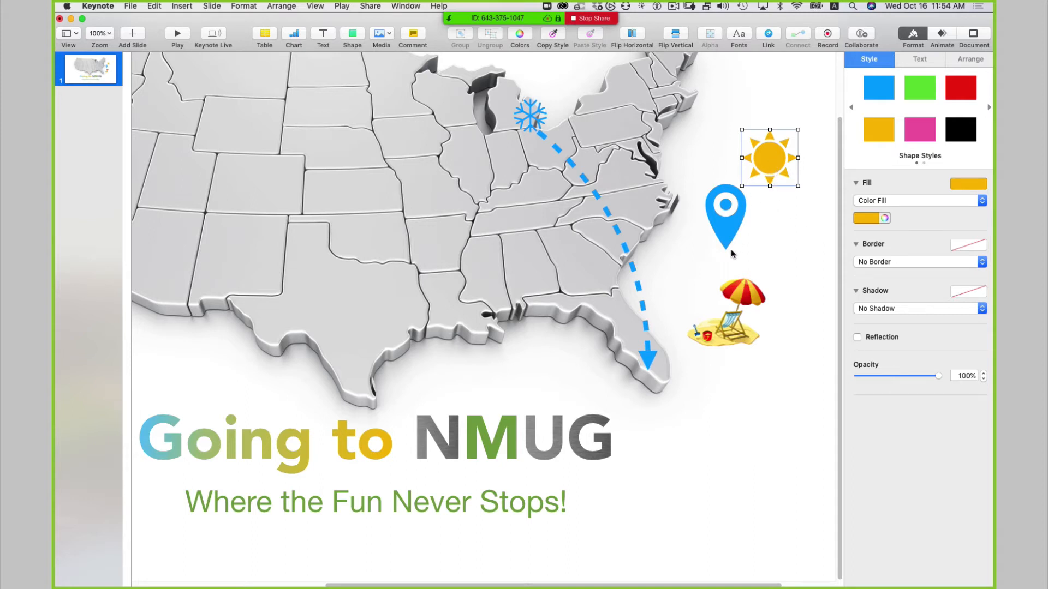
Move the beach chair image onto Florida's southern tip and shift the location pin to just beneath the sun.
left_click_drag(742, 299, 692, 331)
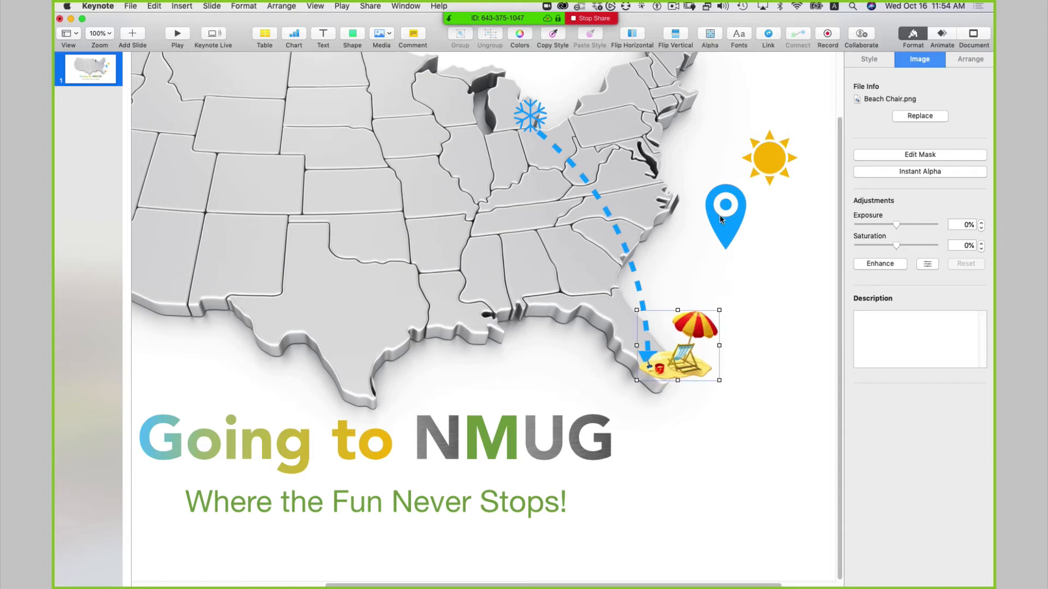
left_click_drag(730, 213, 766, 202)
left_click_drag(741, 131, 768, 190)
key("super+z")
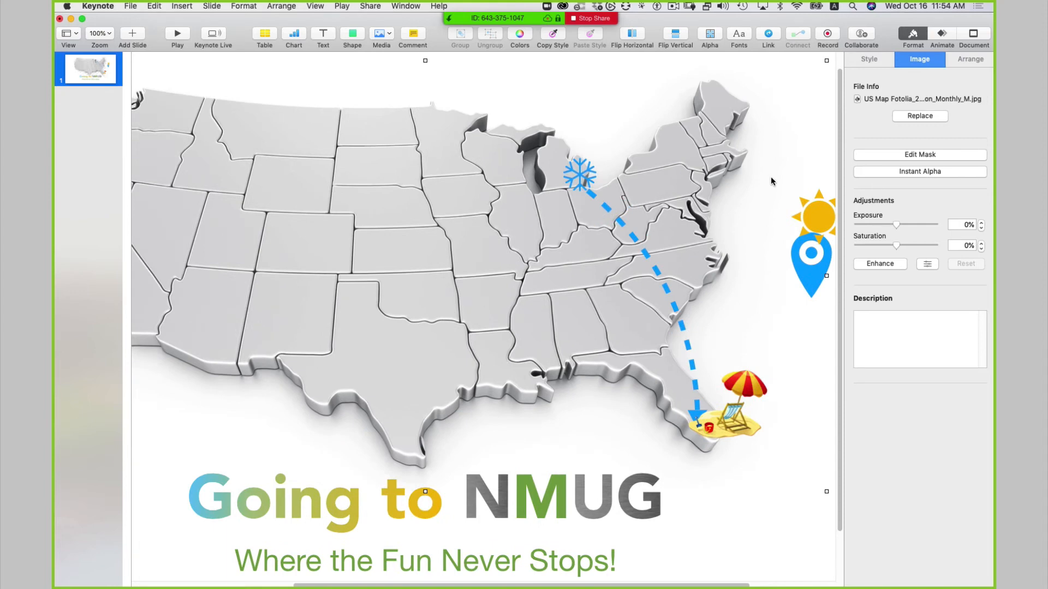
Delete the sun and the location pin together.
left_click(825, 220)
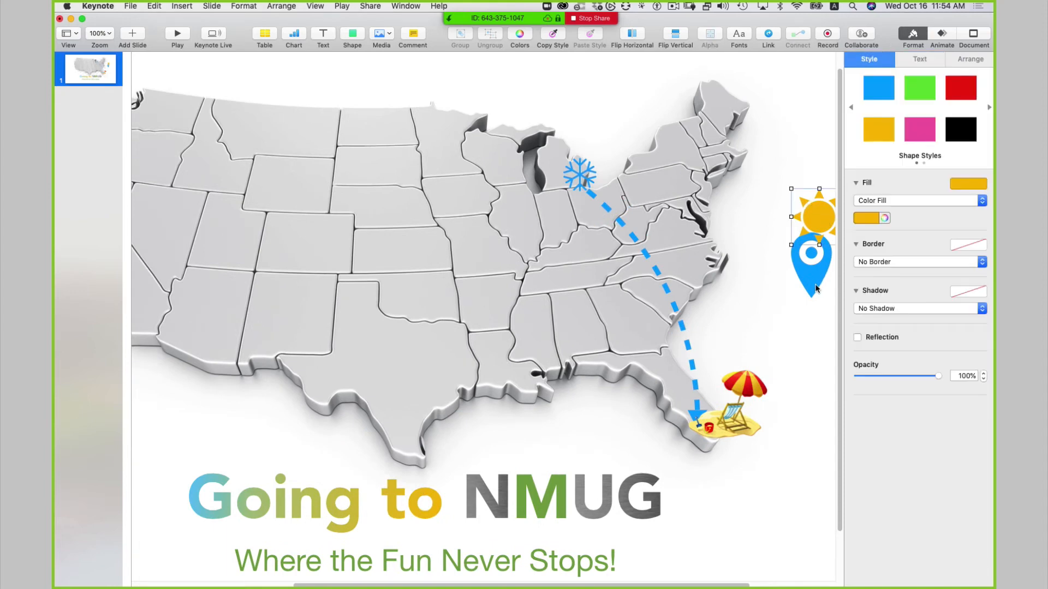
left_click(816, 284, "shift")
key("Delete")
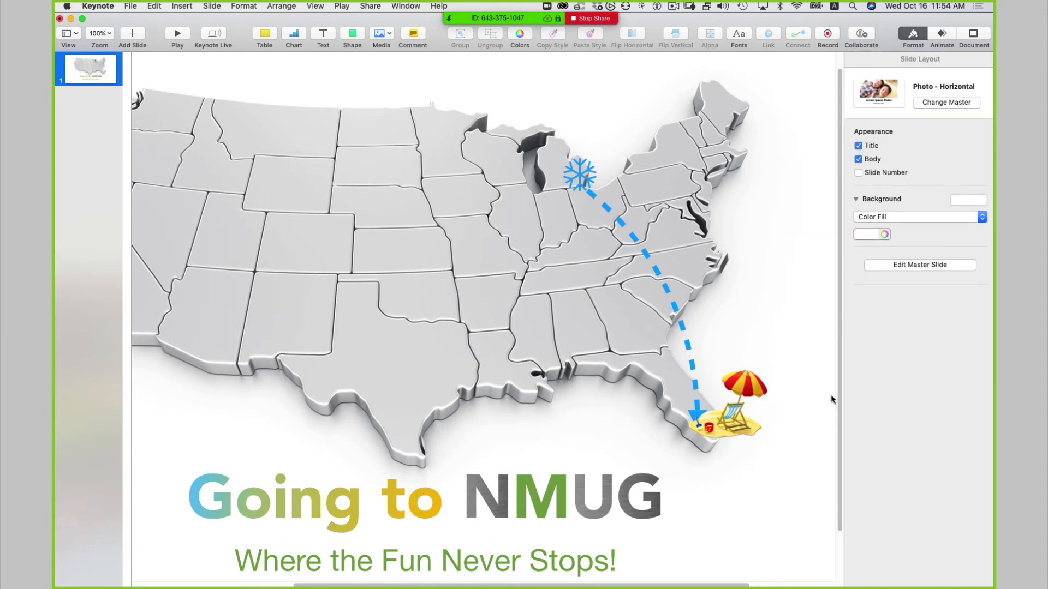
Fit the whole slide in view and check its objects one by one: map, snowflake, dashed arrow, beach chair, title, and the snowflake again.
left_click(106, 34)
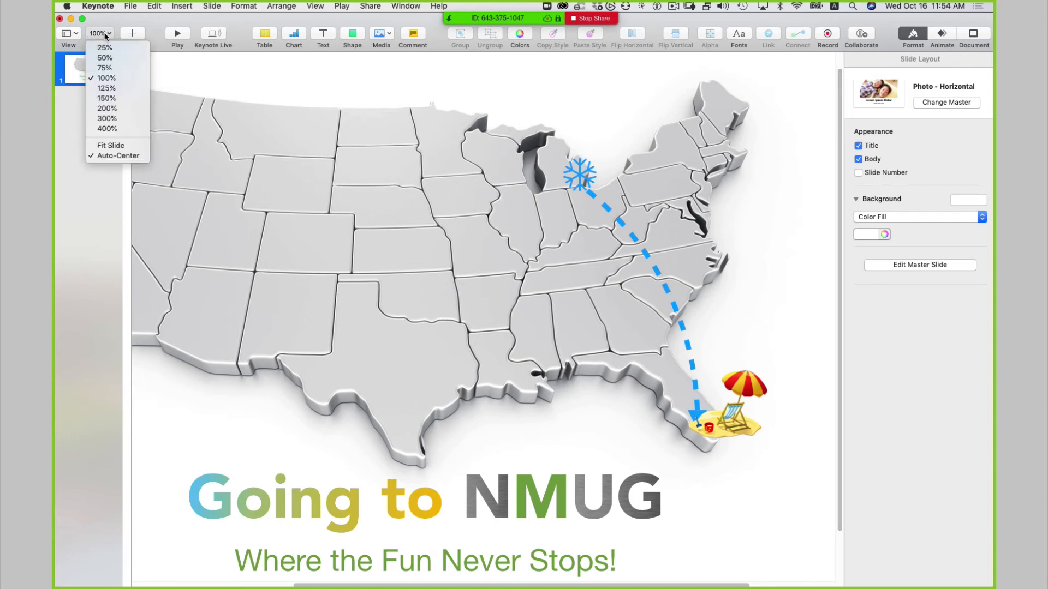
left_click(100, 145)
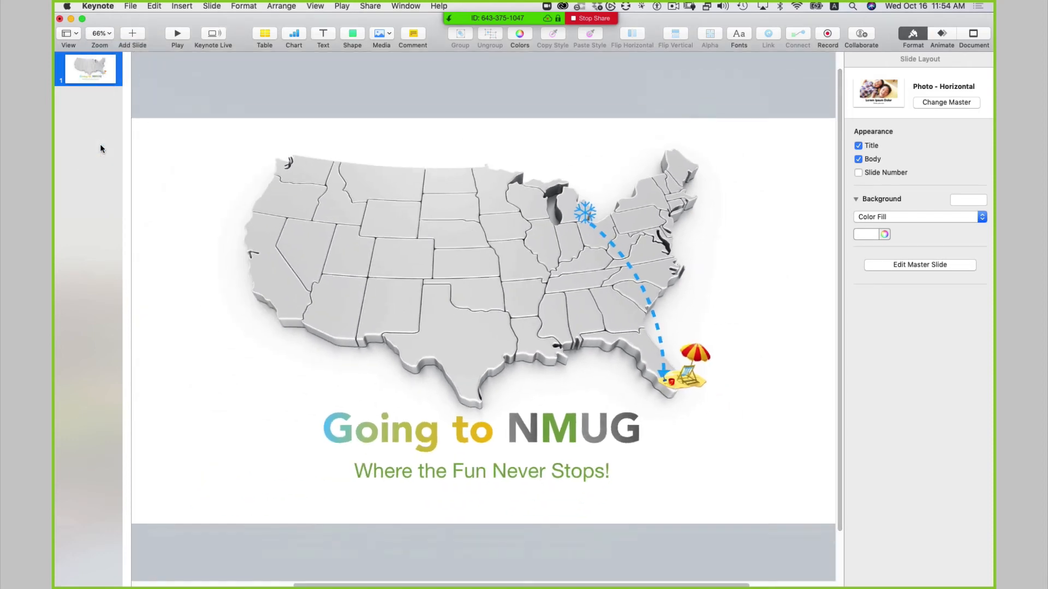
left_click(343, 236)
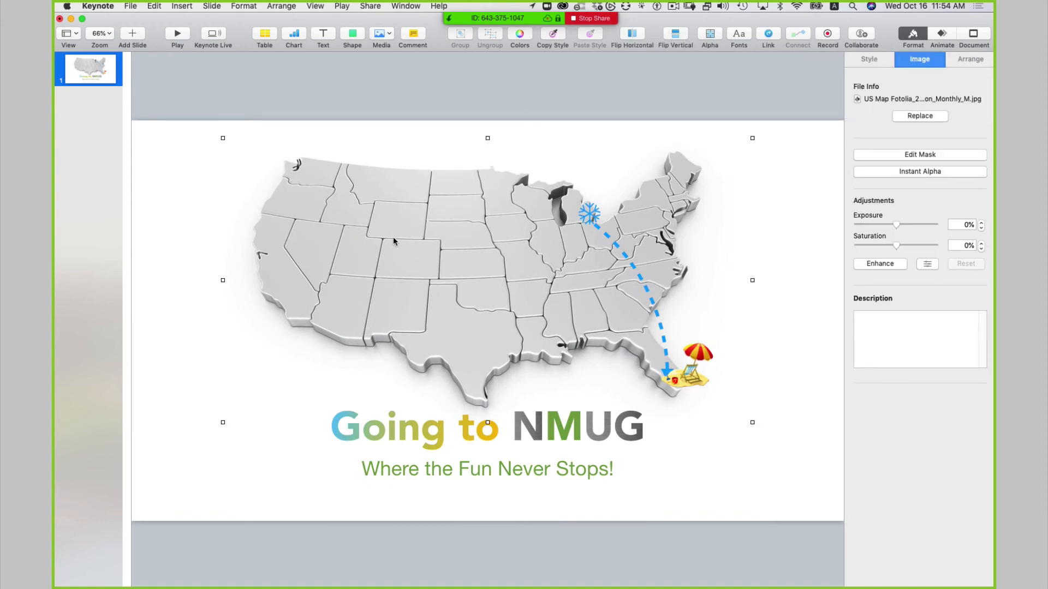
left_click(588, 214)
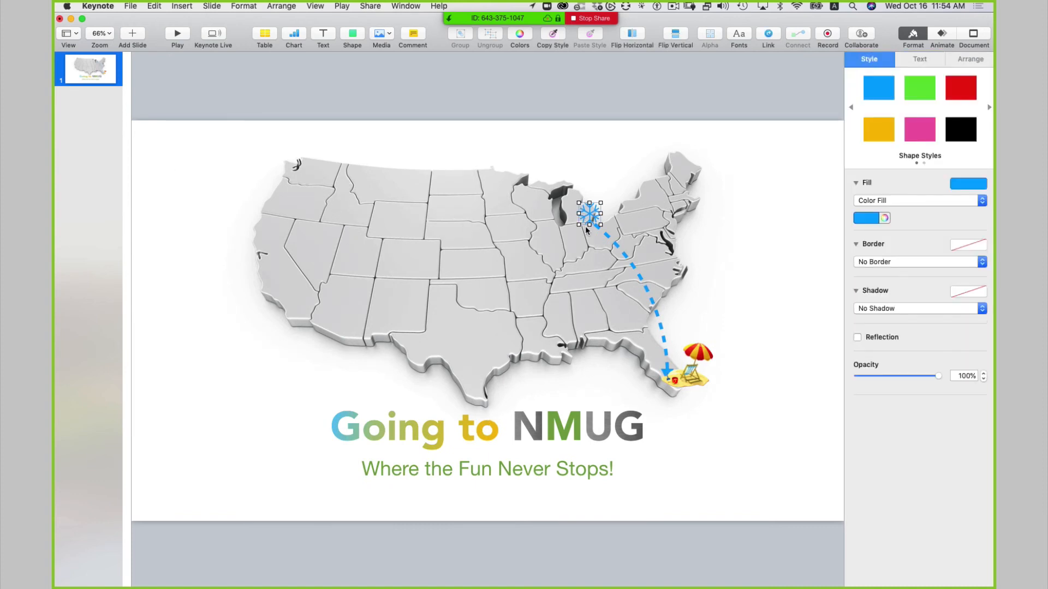
left_click(643, 284)
left_click(701, 354)
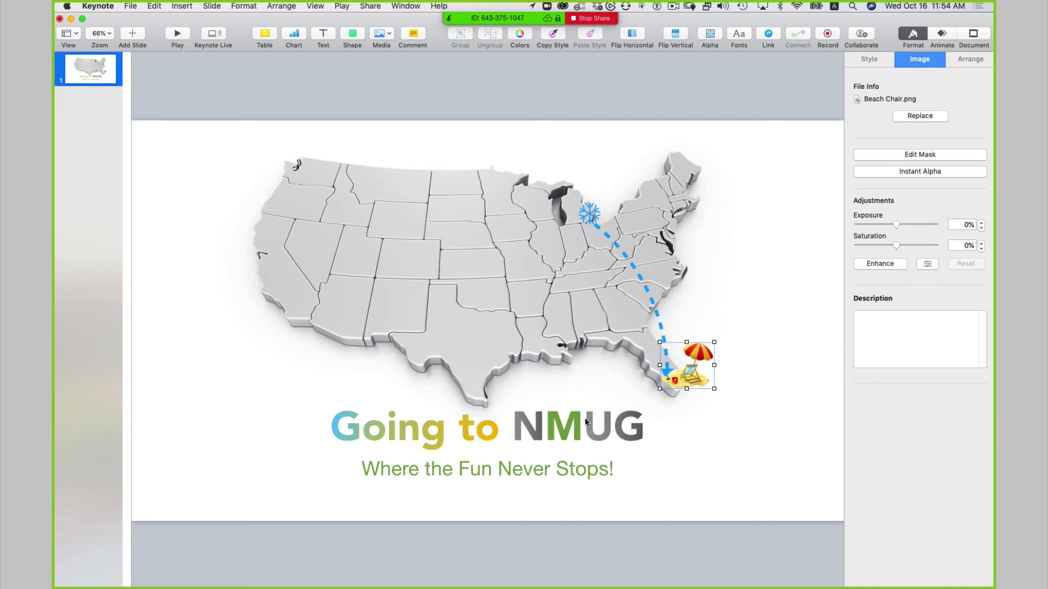
left_click(584, 421)
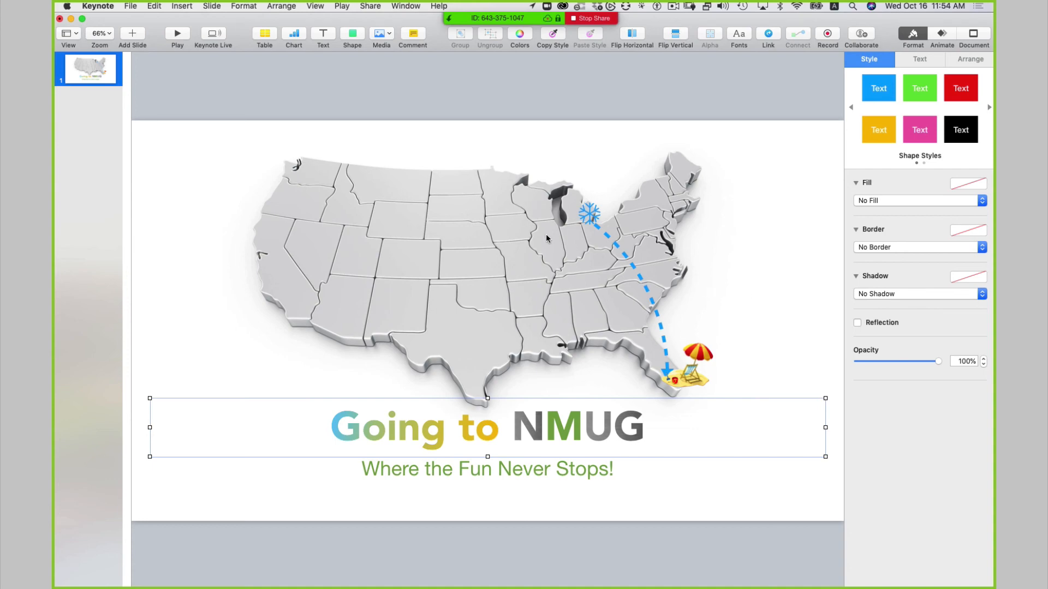
left_click(581, 214)
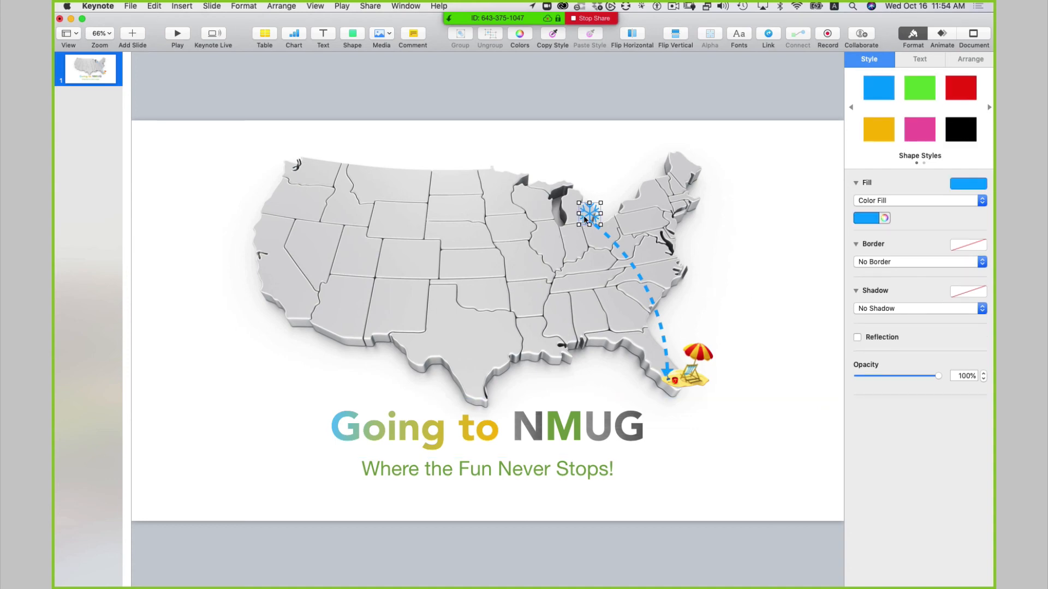